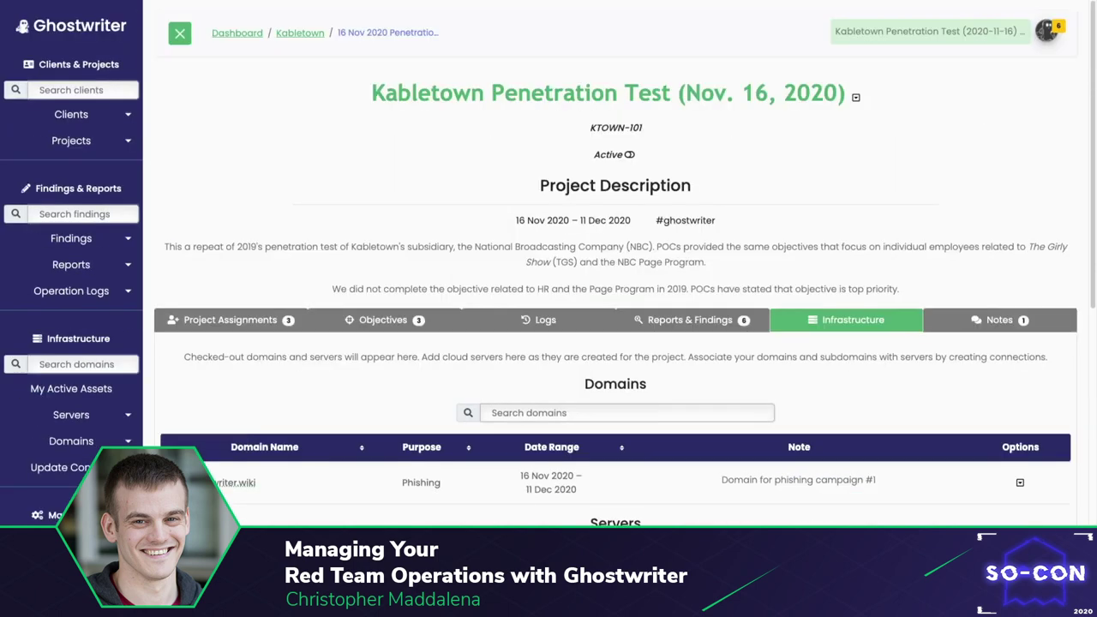
- Open the domain library and remove the Available status filter to list domains of every status
{"action": "left_click", "coordinate": [71, 440]}
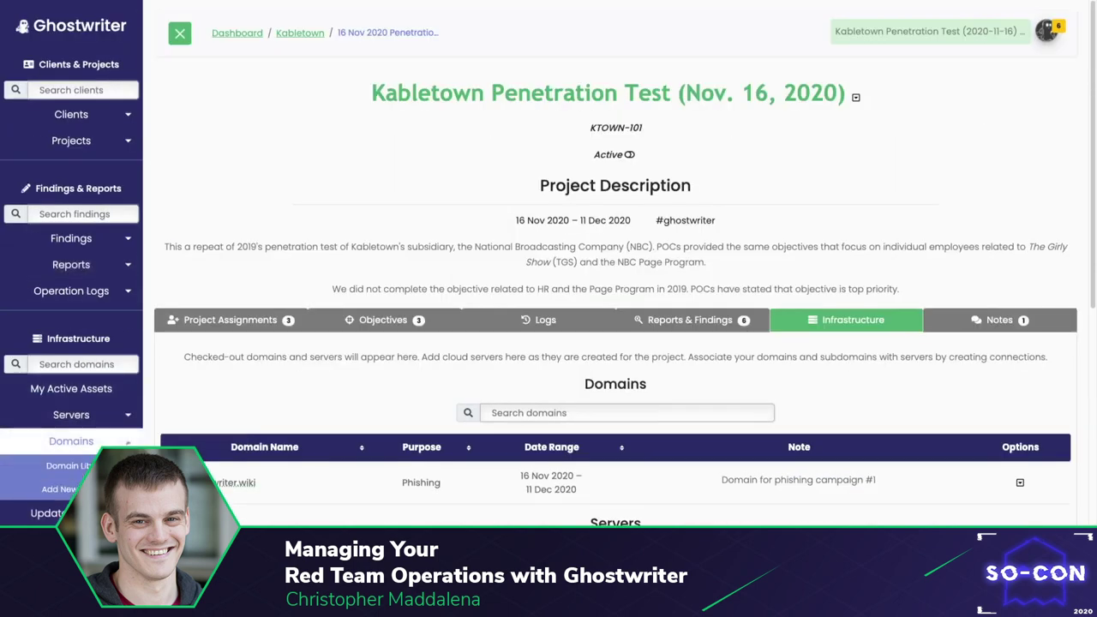
{"action": "left_click", "coordinate": [68, 466]}
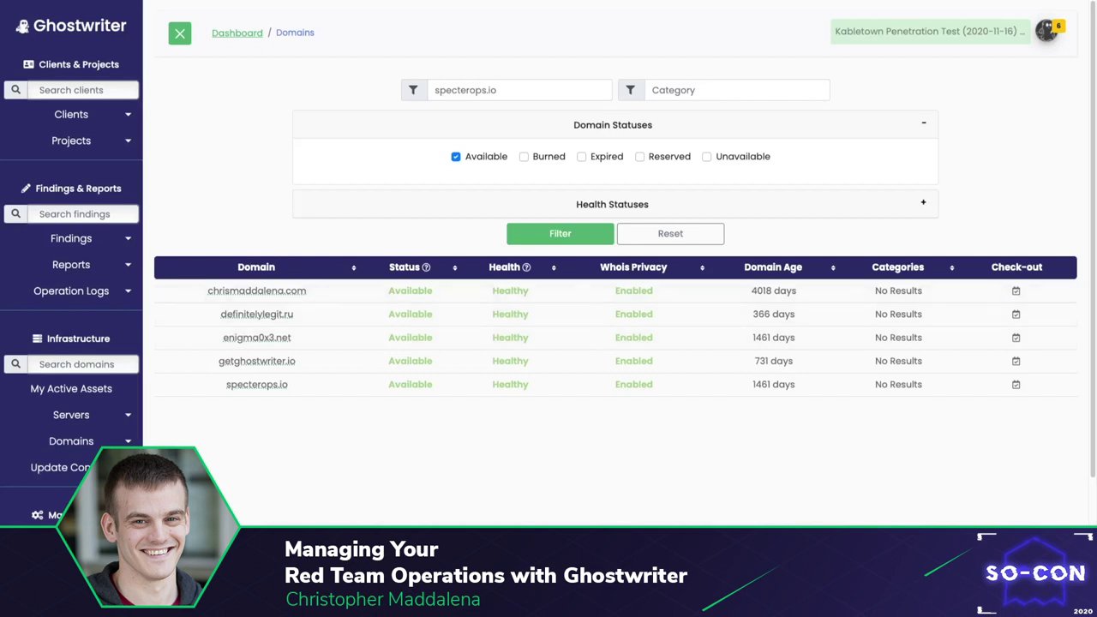
{"action": "left_click", "coordinate": [455, 156]}
{"action": "left_click", "coordinate": [560, 233]}
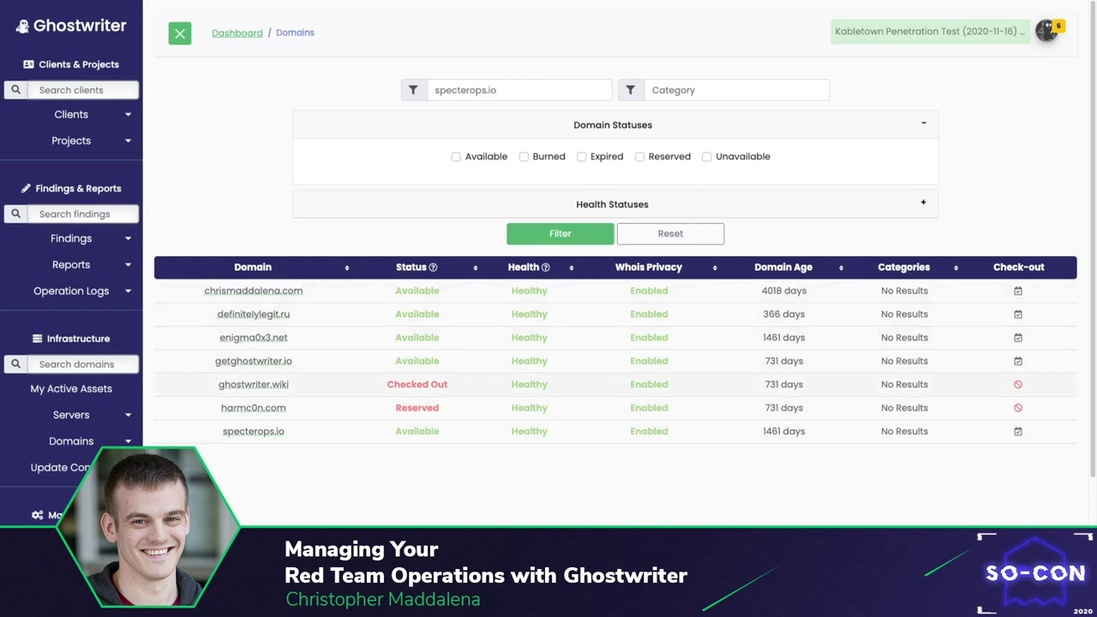
- Open the ghostwriter.wiki domain and examine its project history, then its health, availability and Whois privacy statuses
{"action": "left_click", "coordinate": [253, 384]}
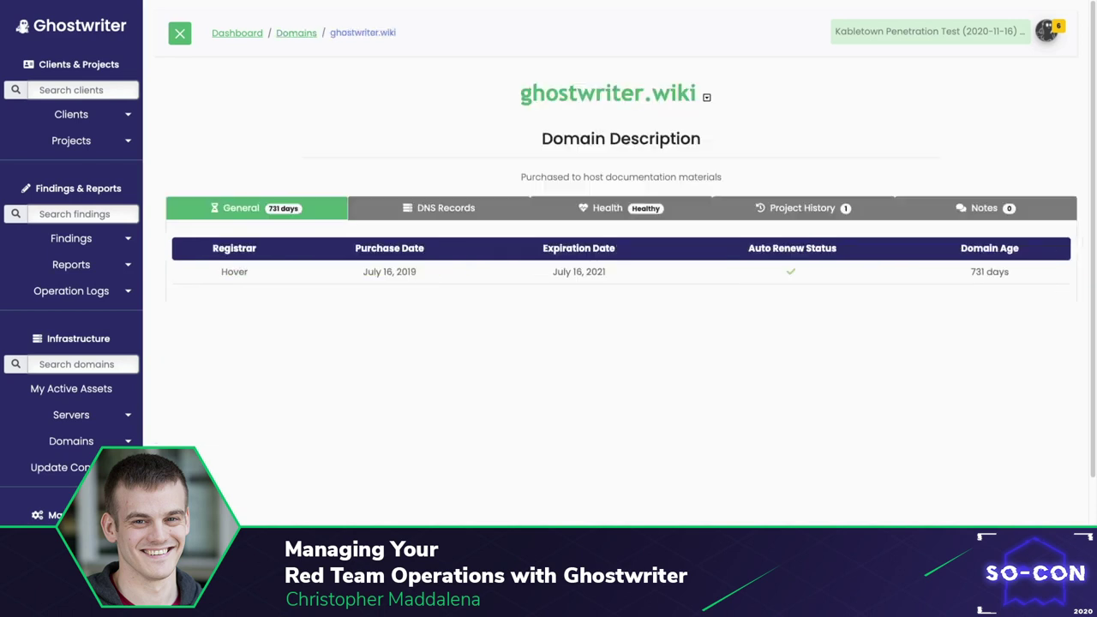
{"action": "left_click", "coordinate": [802, 207]}
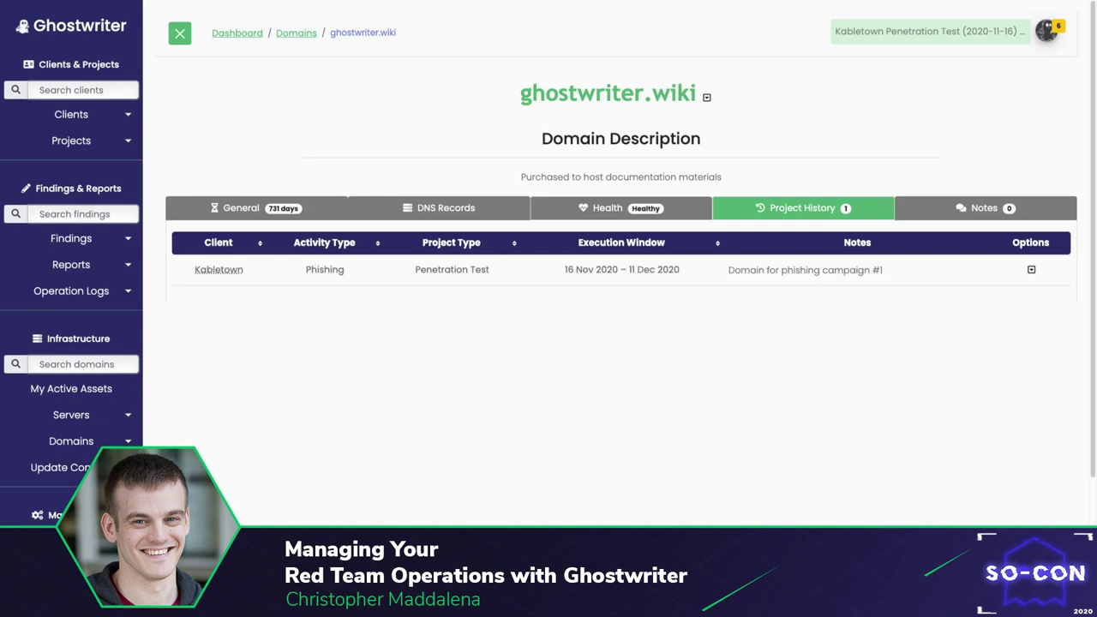
{"action": "left_click", "coordinate": [608, 207]}
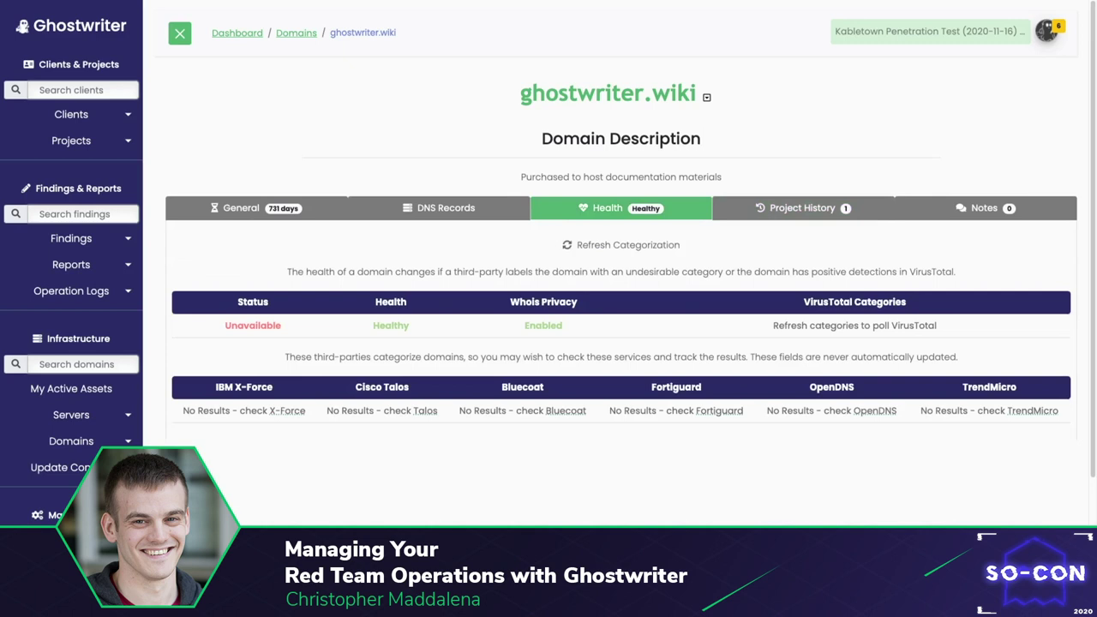
{"action": "double_click", "coordinate": [252, 325]}
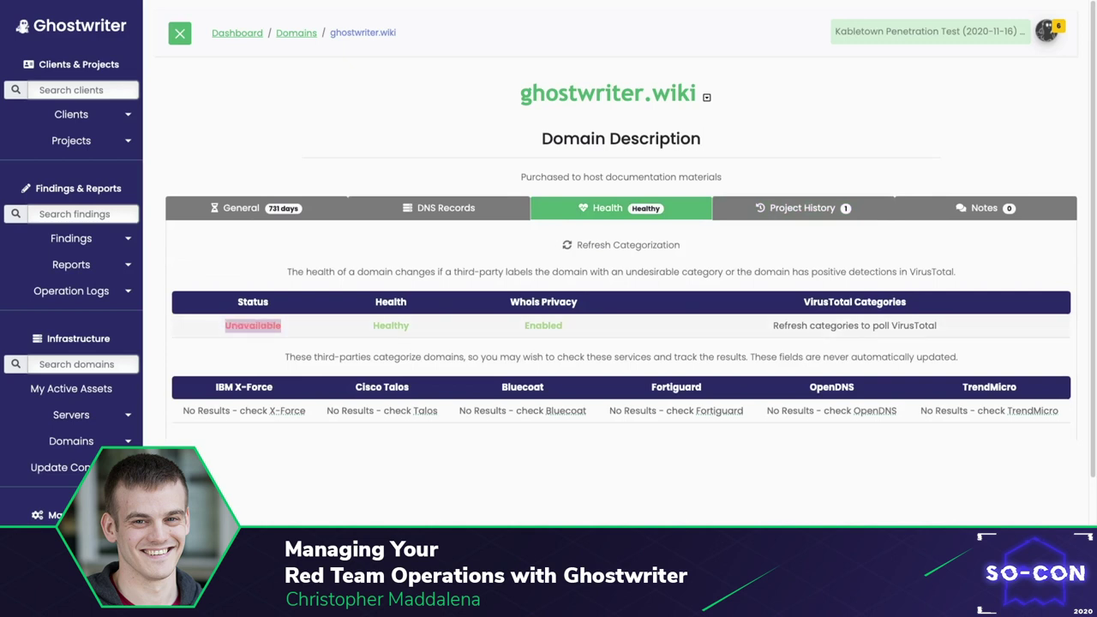
{"action": "double_click", "coordinate": [391, 325]}
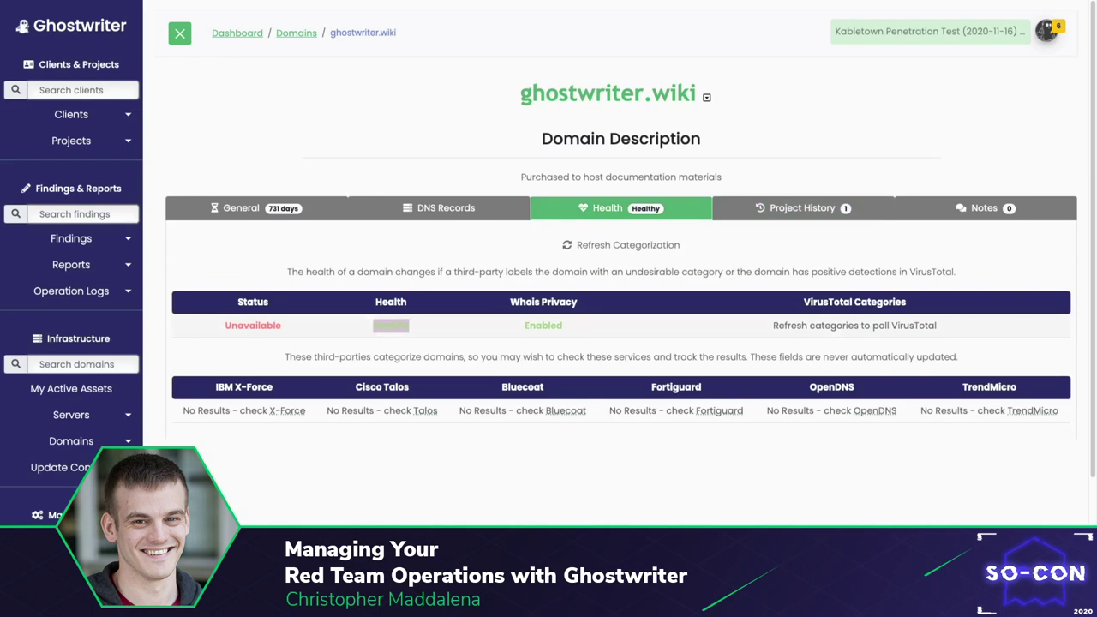
{"action": "double_click", "coordinate": [543, 325]}
{"action": "left_click", "coordinate": [543, 325]}
{"action": "left_click", "coordinate": [706, 97]}
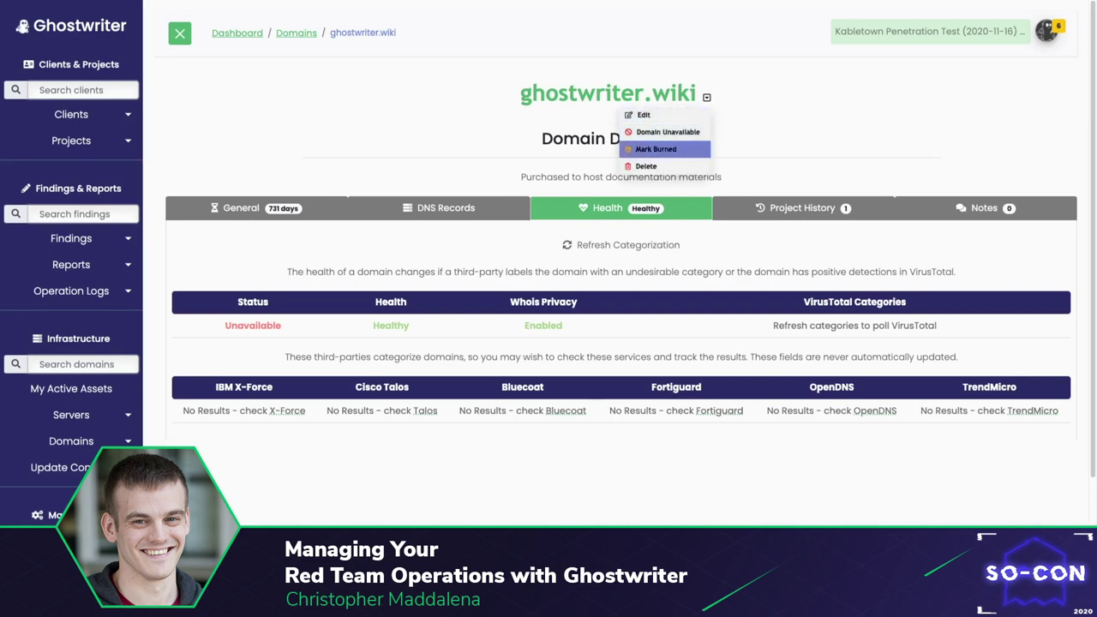
{"action": "left_click", "coordinate": [660, 149]}
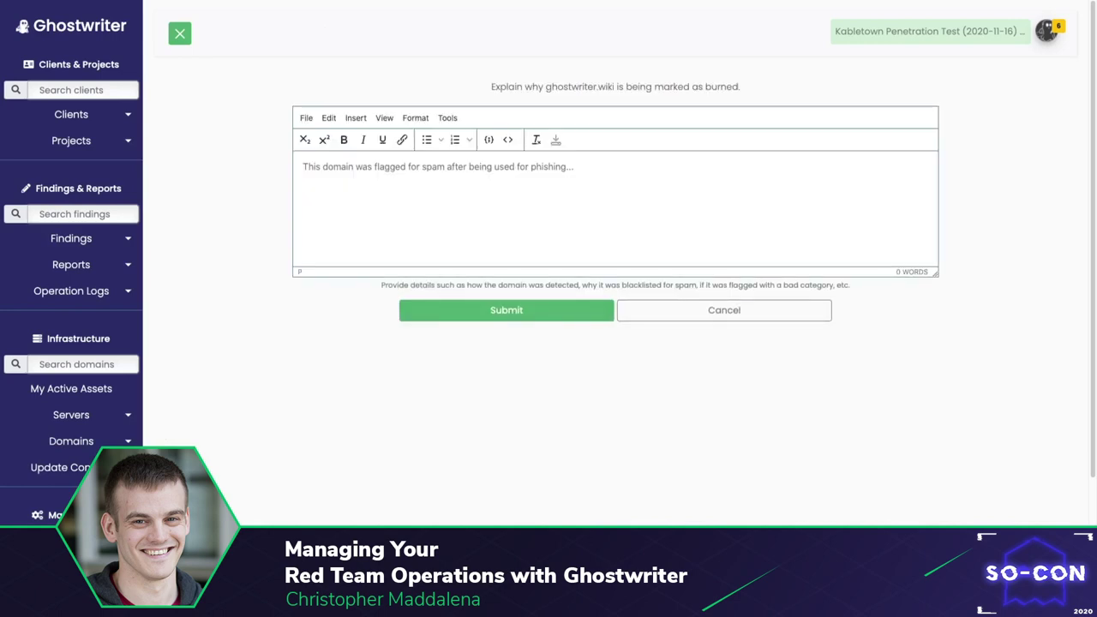
{"action": "left_click", "coordinate": [724, 310]}
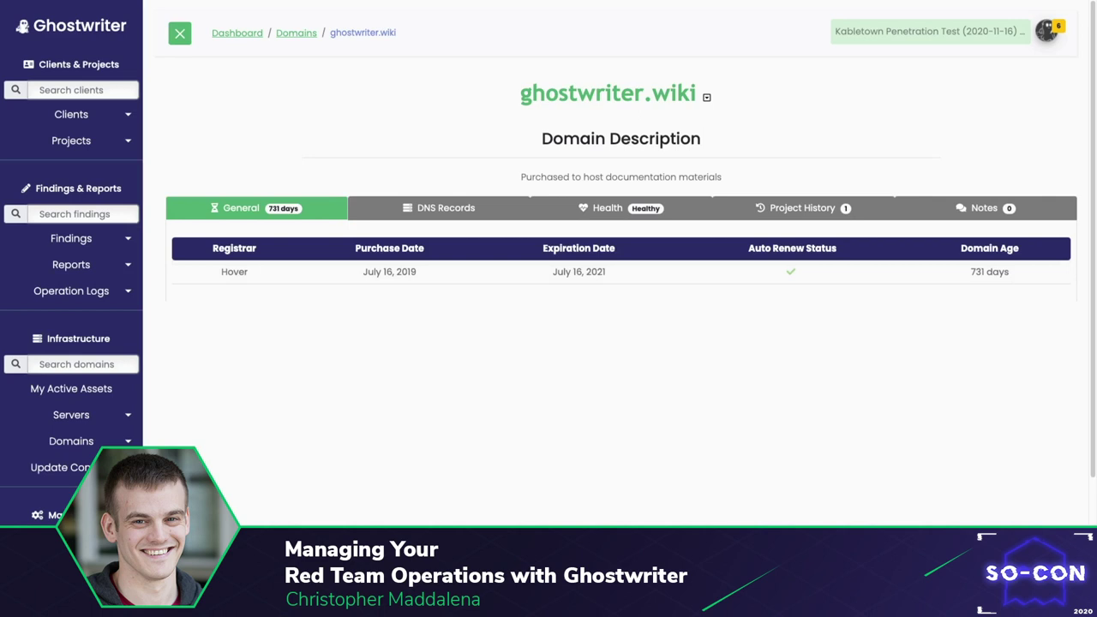
- Examine the DNS records stored for ghostwriter.wiki
{"action": "left_click", "coordinate": [439, 207]}
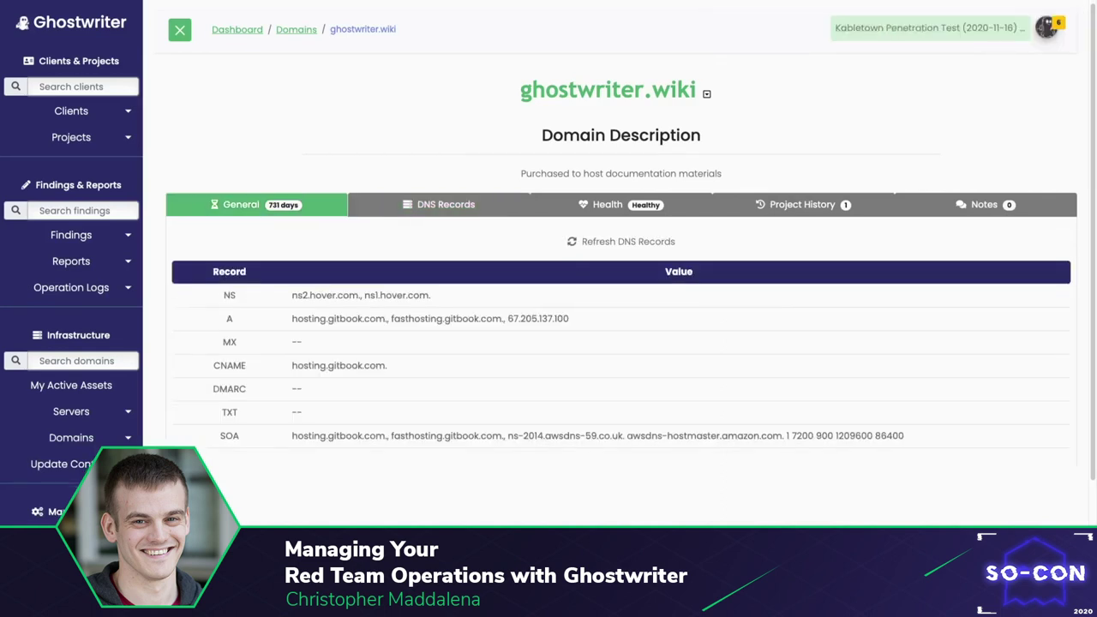
{"action": "scroll", "coordinate": [621, 257], "scroll_direction": "down", "scroll_amount": 2}
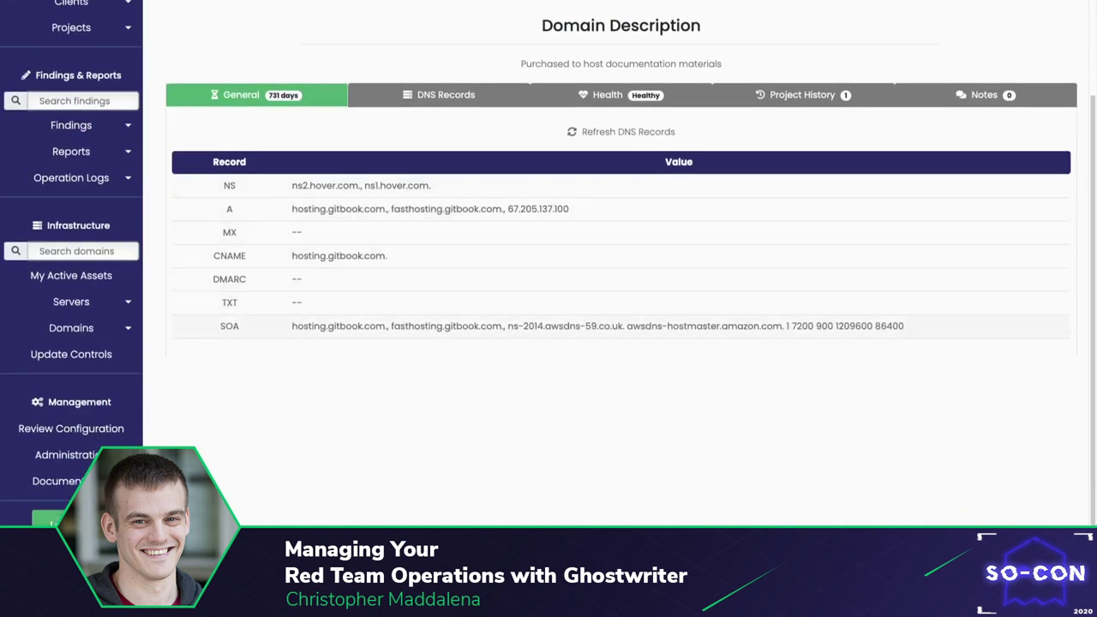
{"action": "scroll", "coordinate": [622, 257], "scroll_direction": "up", "scroll_amount": 2}
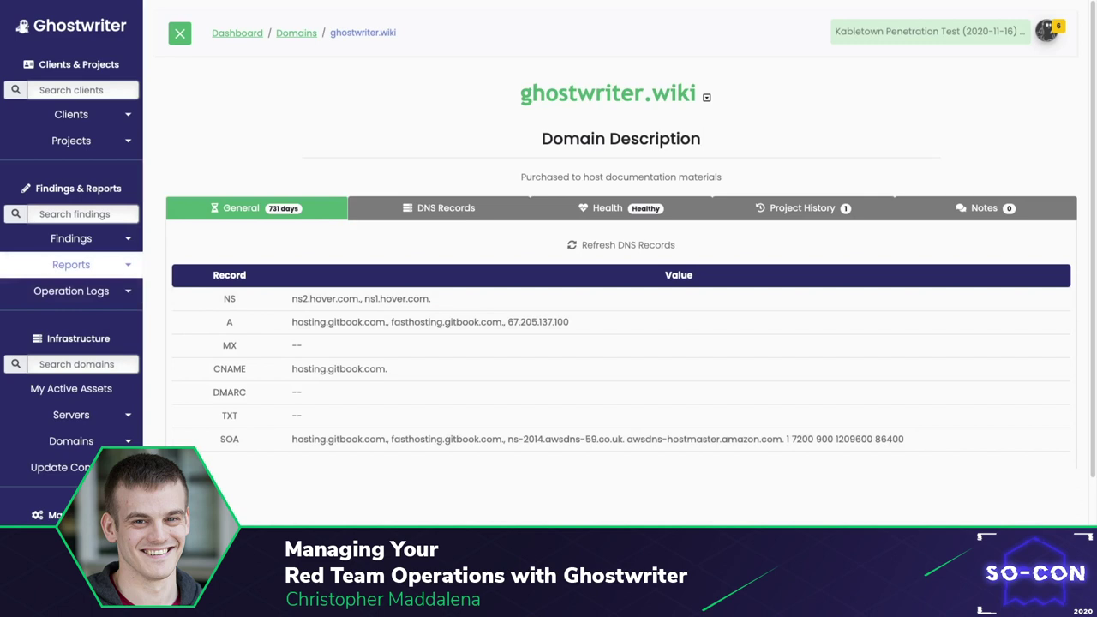
- Open the infrastructure update controls and review the Namecheap, domain category, DNS record and cloud infrastructure update options
{"action": "left_click", "coordinate": [52, 467]}
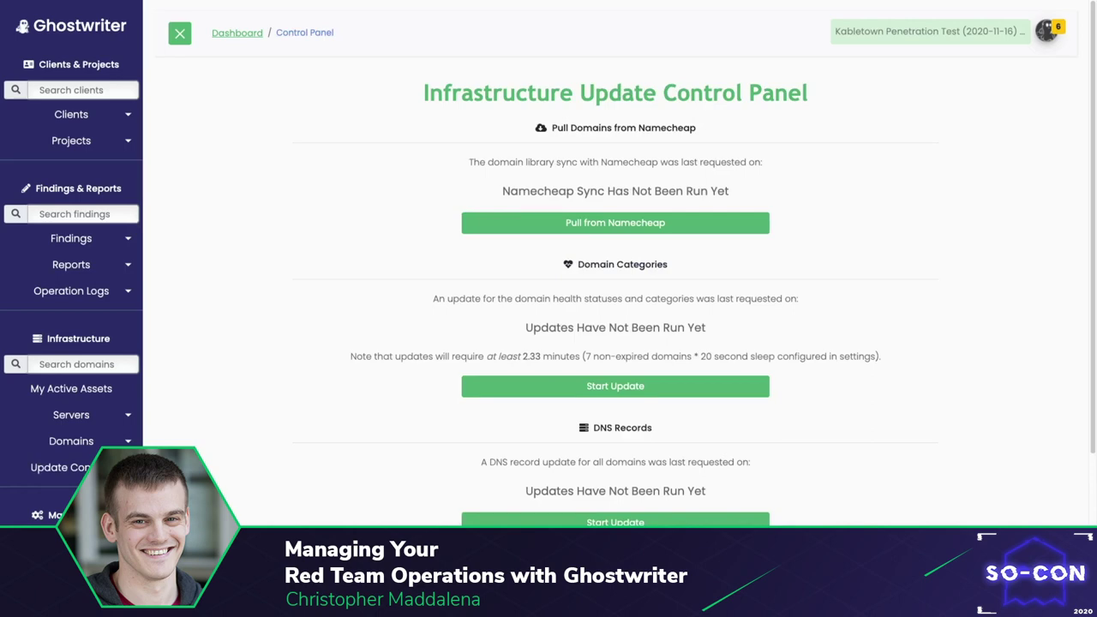
{"action": "scroll", "coordinate": [615, 263], "scroll_direction": "down", "scroll_amount": 3}
{"action": "scroll", "coordinate": [615, 263], "scroll_direction": "up", "scroll_amount": 3}
{"action": "scroll", "coordinate": [616, 264], "scroll_direction": "down", "scroll_amount": 2}
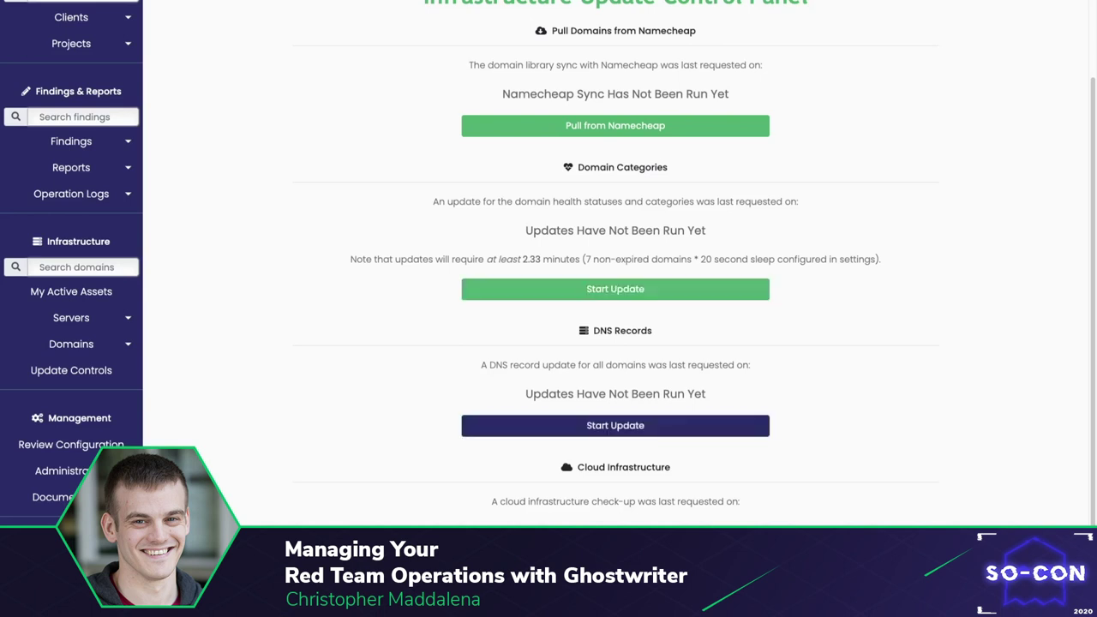
{"action": "scroll", "coordinate": [615, 425], "scroll_direction": "down", "scroll_amount": 1}
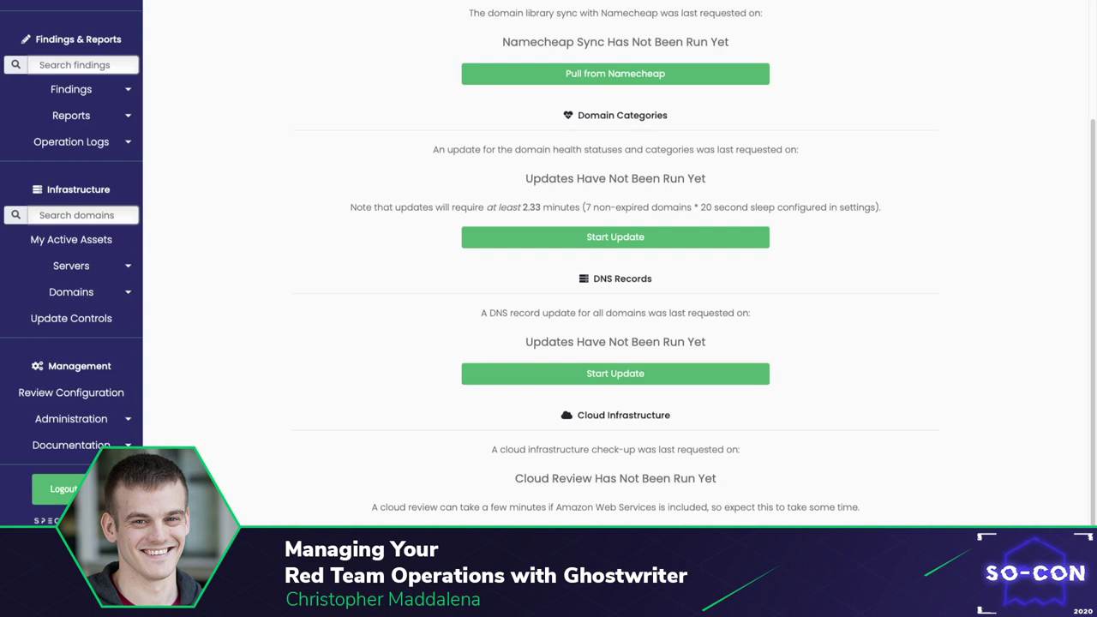
{"action": "scroll", "coordinate": [615, 518], "scroll_direction": "up", "scroll_amount": 2}
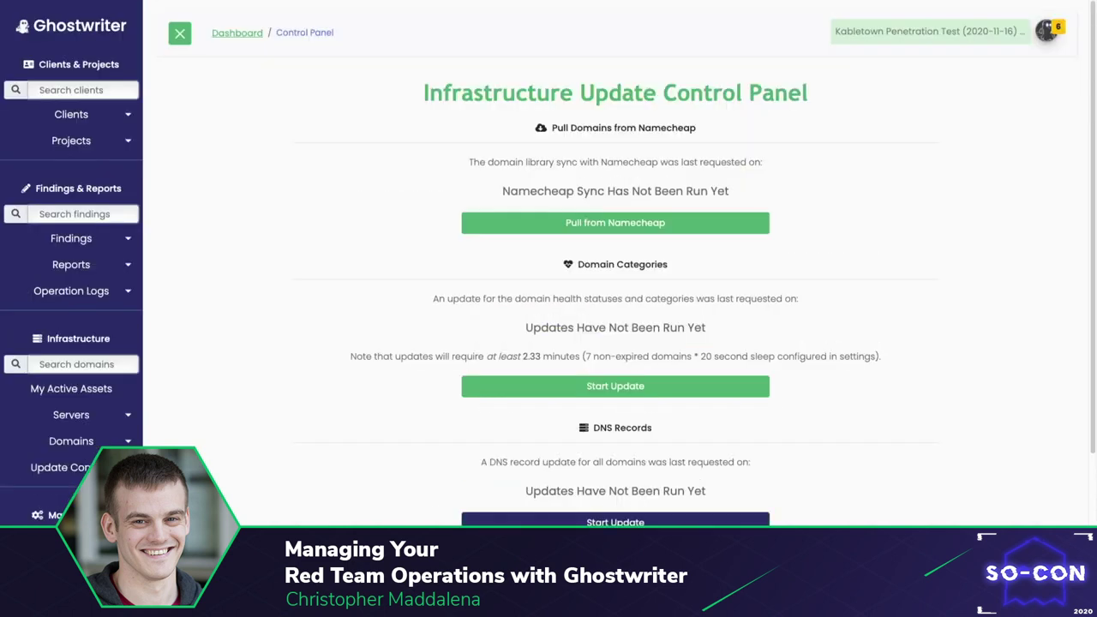
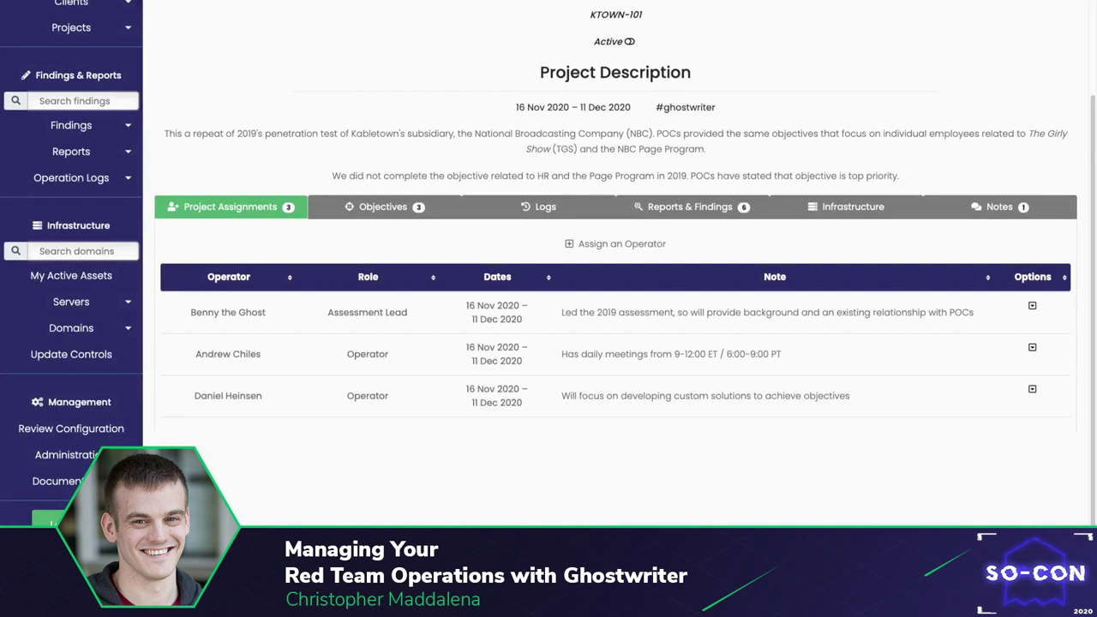
- Open the Kabletown project's operation log and set the description of entry 12 to "This is an update"
{"action": "left_click", "coordinate": [539, 206]}
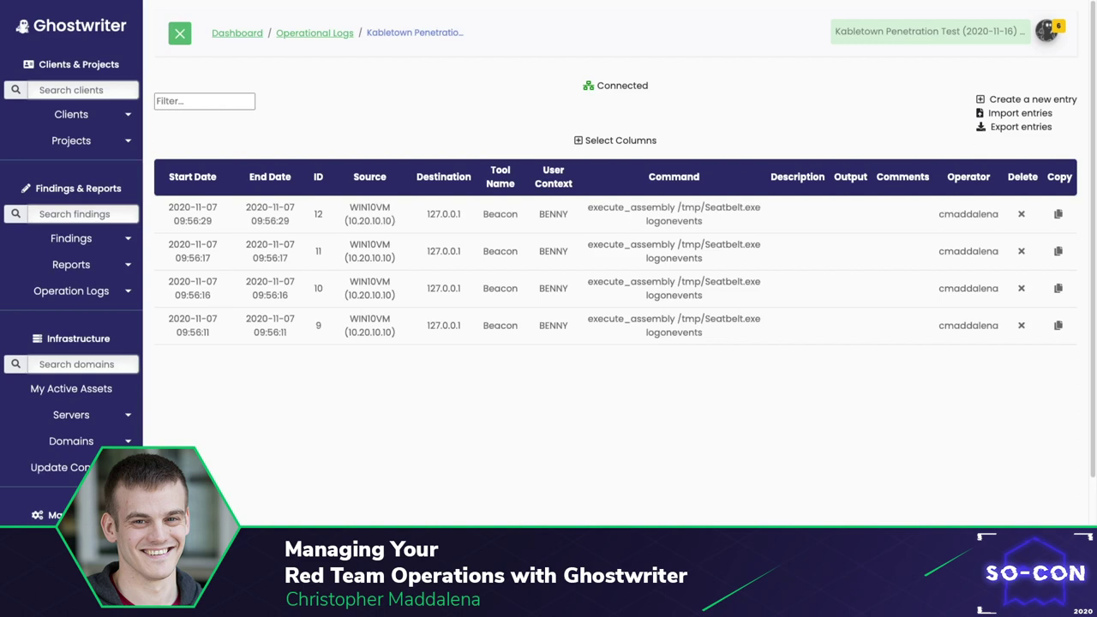
{"action": "left_click", "coordinate": [797, 214]}
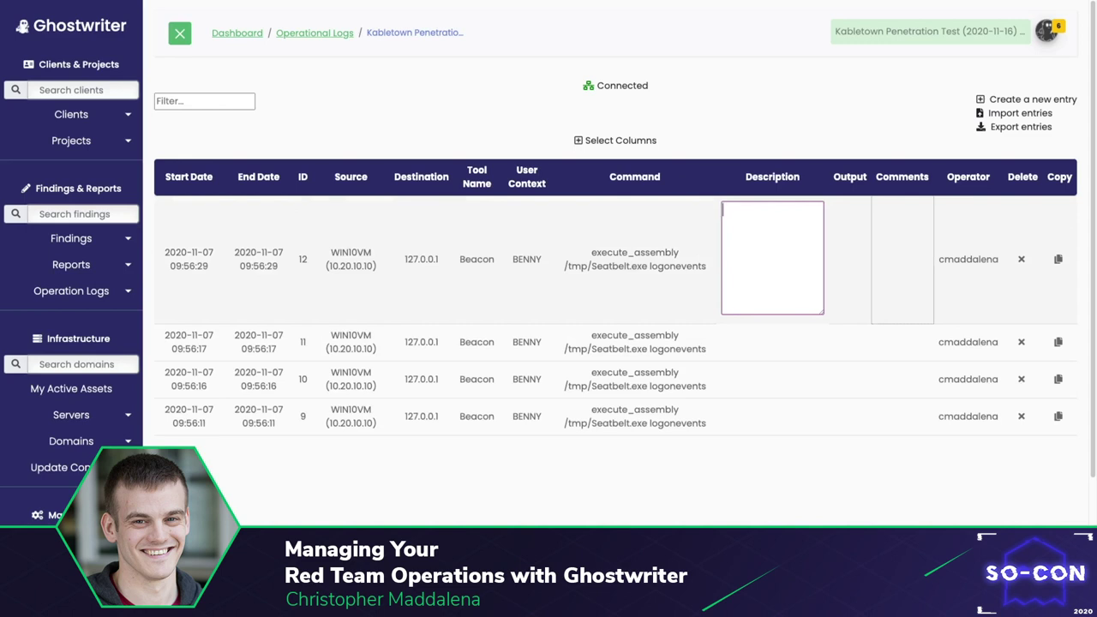
{"action": "type", "text": "This is an update"}
{"action": "key", "text": "Return"}
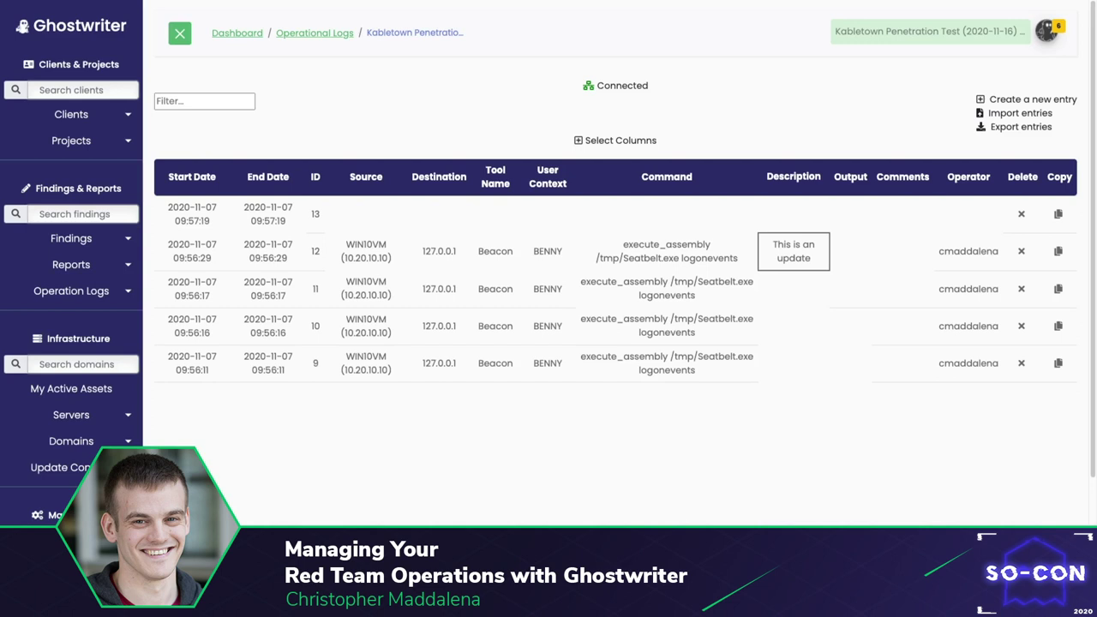
{"action": "left_click", "coordinate": [547, 251]}
{"action": "left_click", "coordinate": [548, 213]}
{"action": "key", "text": "Tab"}
{"action": "key", "text": "Tab"}
{"action": "key", "text": "Tab"}
{"action": "key", "text": "Tab"}
{"action": "key", "text": "Tab"}
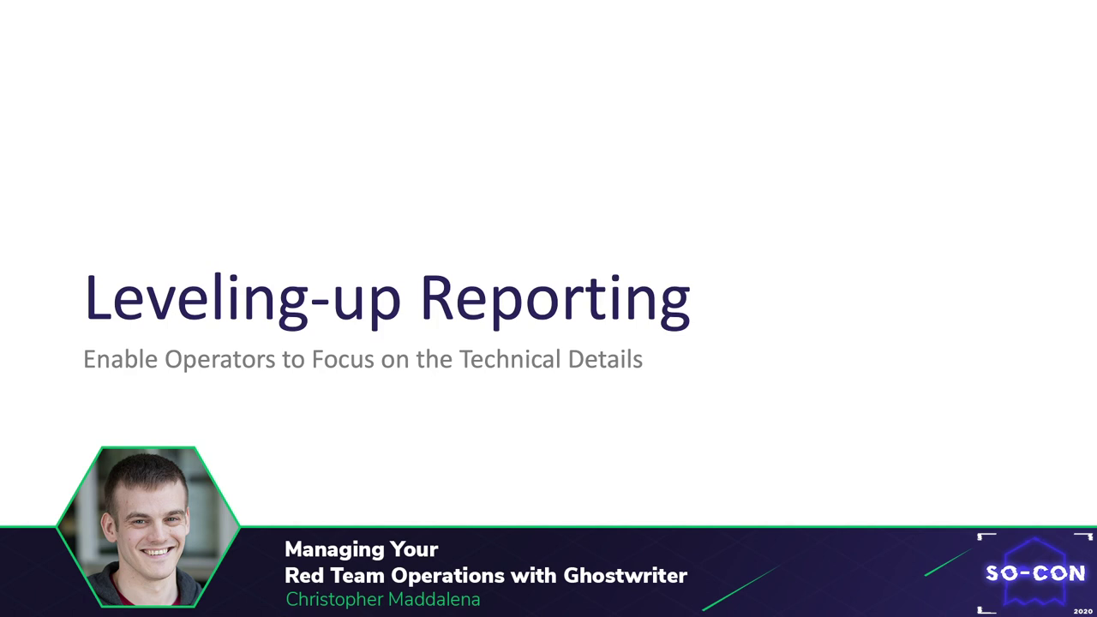
{"action": "key", "text": "Right"}
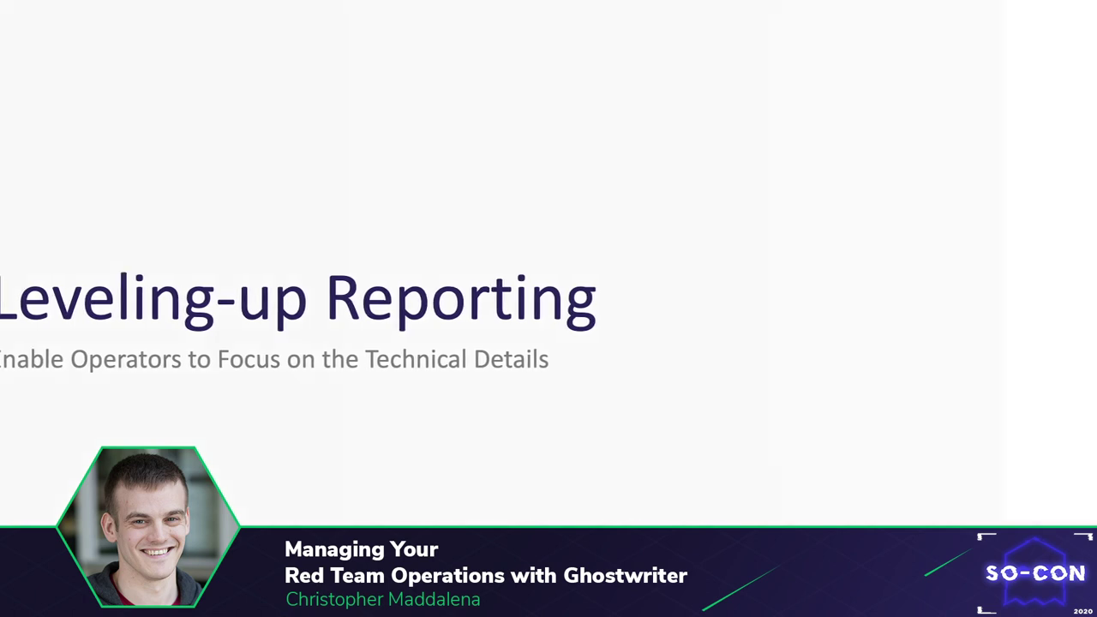
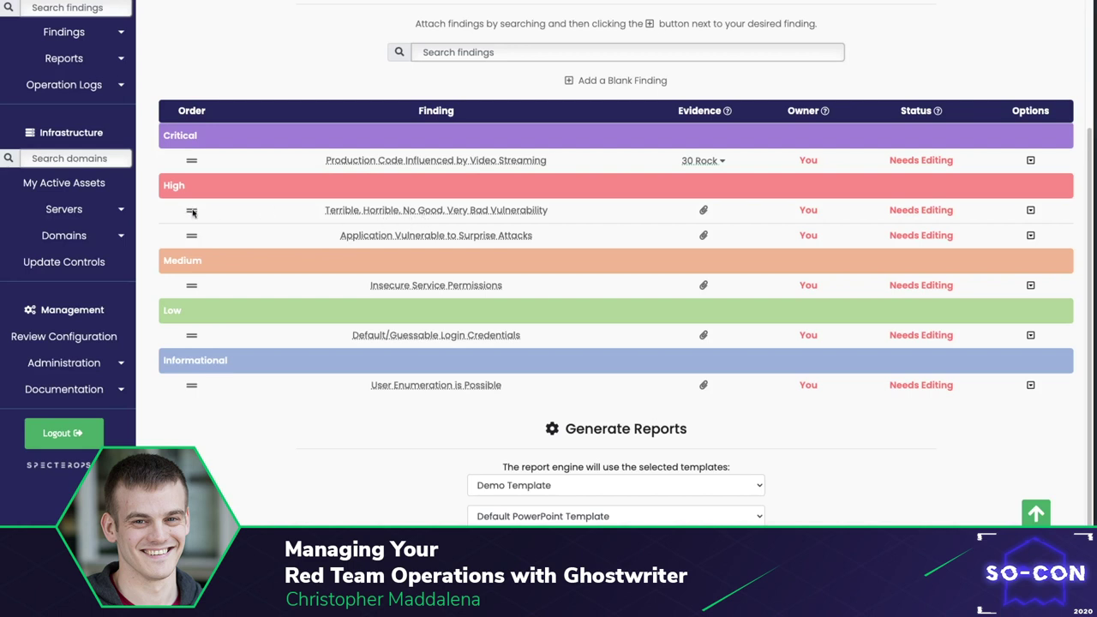
- Move the "Terrible, Horrible, No Good, Very Bad Vulnerability" finding from High into the Critical severity group
{"action": "left_click_drag", "start_coordinate": [192, 211], "coordinate": [196, 180]}
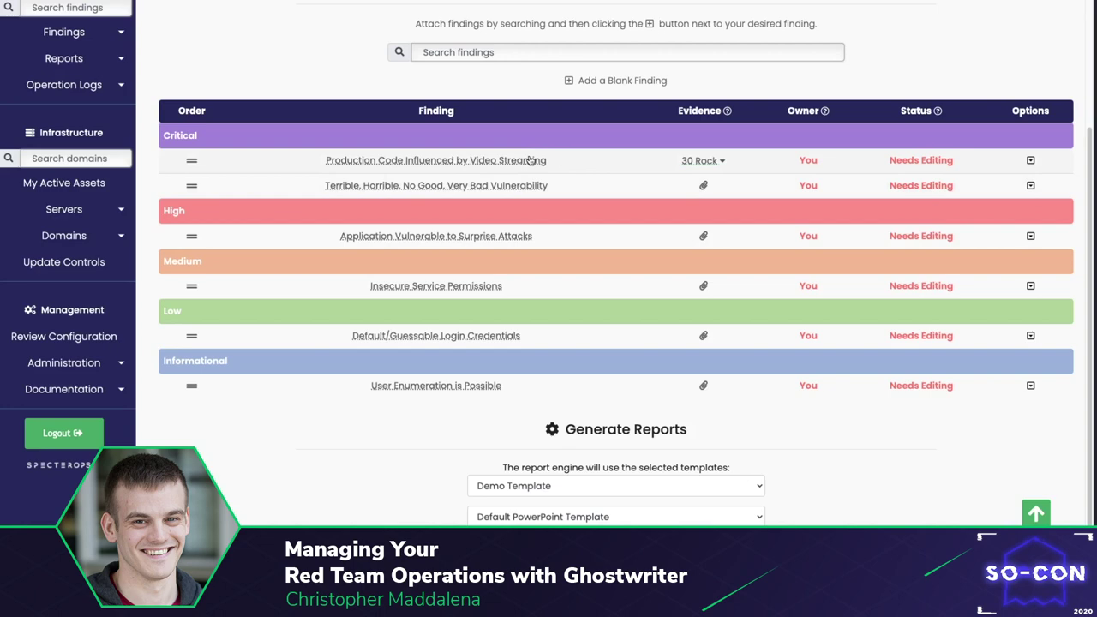
- Open the "Production Code Influenced by Video Streaming" finding for editing and look through the heading and font formatting options for its Description
{"action": "left_click", "coordinate": [530, 160]}
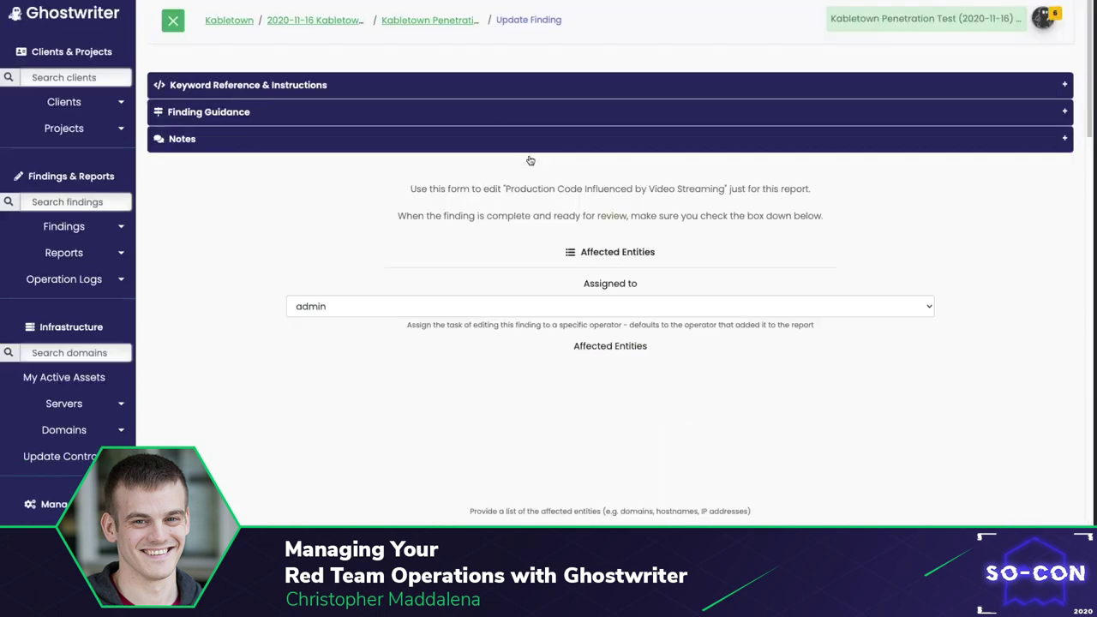
{"action": "scroll", "coordinate": [532, 197], "scroll_direction": "down", "scroll_amount": 3}
{"action": "scroll", "coordinate": [533, 199], "scroll_direction": "down", "scroll_amount": 2}
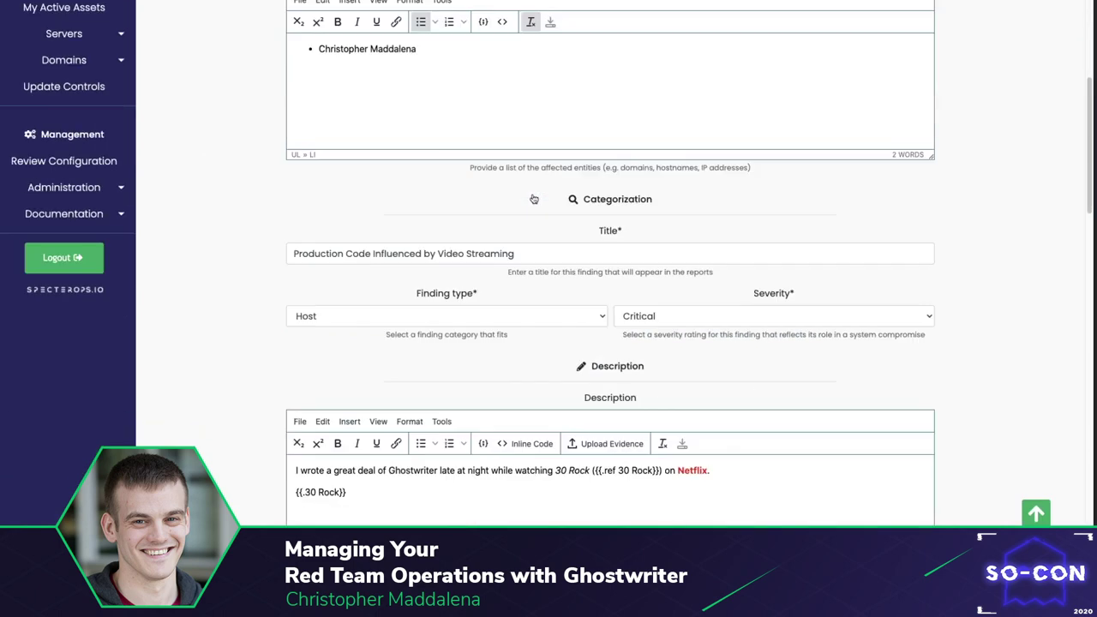
{"action": "scroll", "coordinate": [531, 216], "scroll_direction": "down", "scroll_amount": 1}
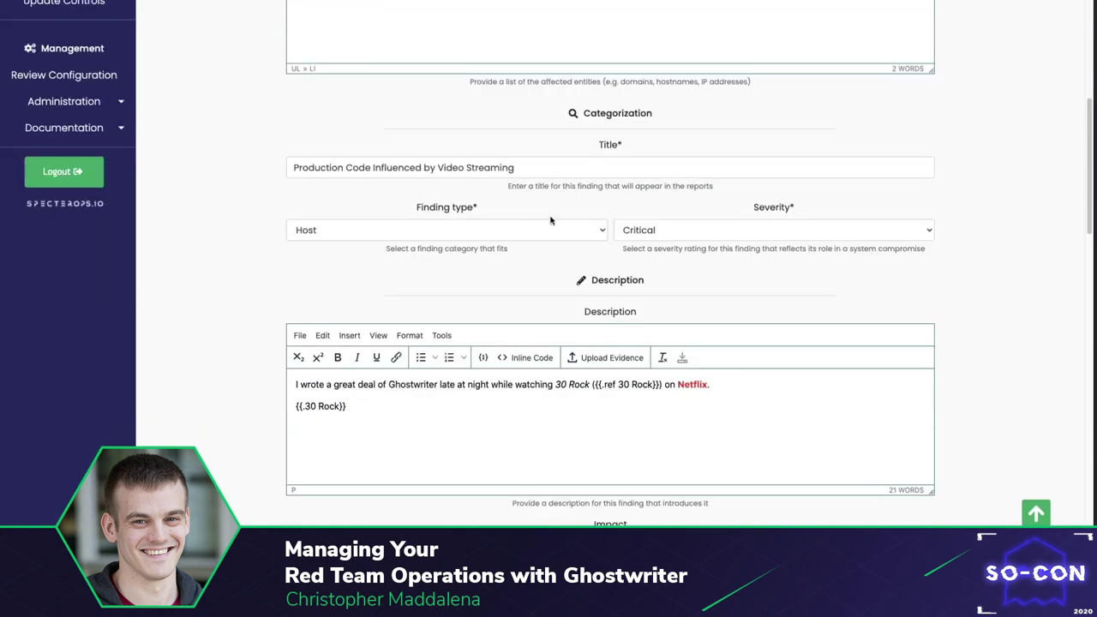
{"action": "scroll", "coordinate": [549, 221], "scroll_direction": "down", "scroll_amount": 1}
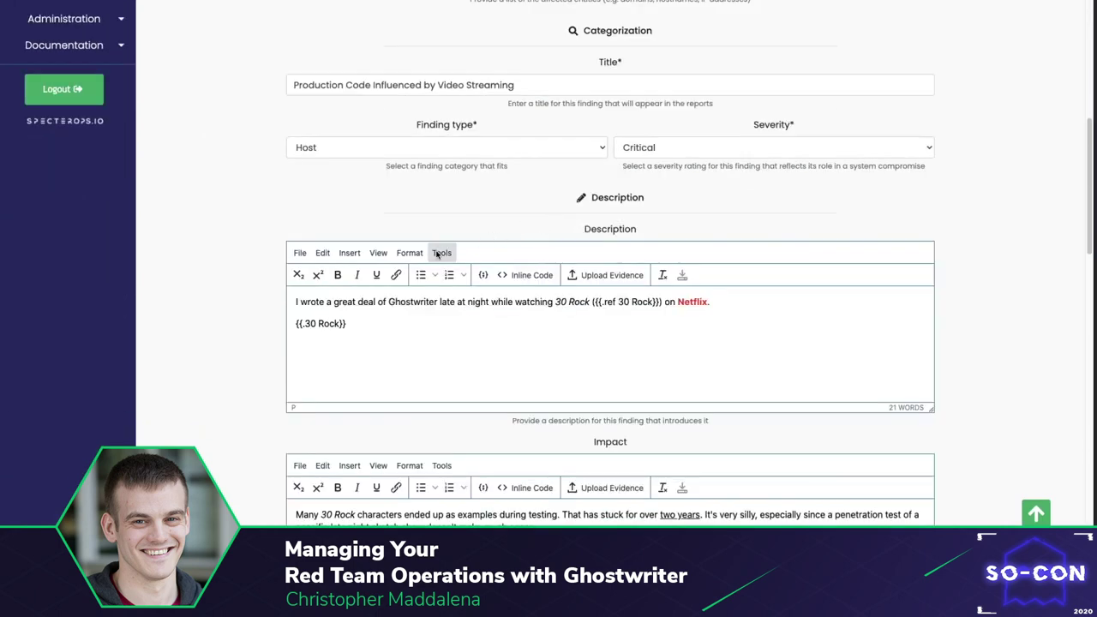
{"action": "left_click", "coordinate": [405, 255]}
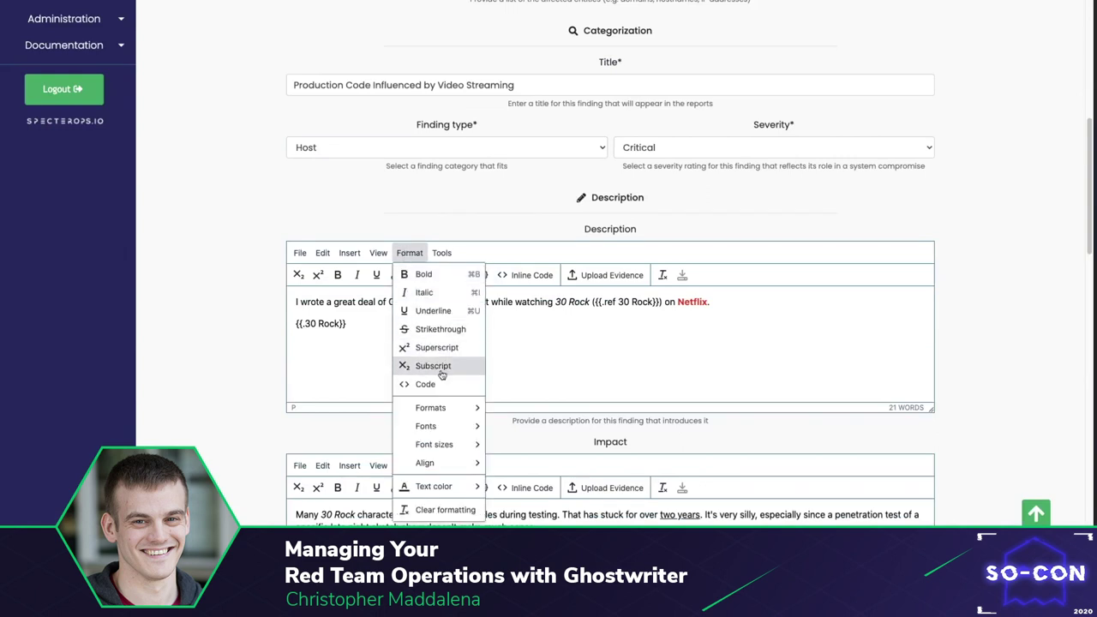
{"action": "mouse_move", "coordinate": [443, 409]}
{"action": "mouse_move", "coordinate": [503, 410]}
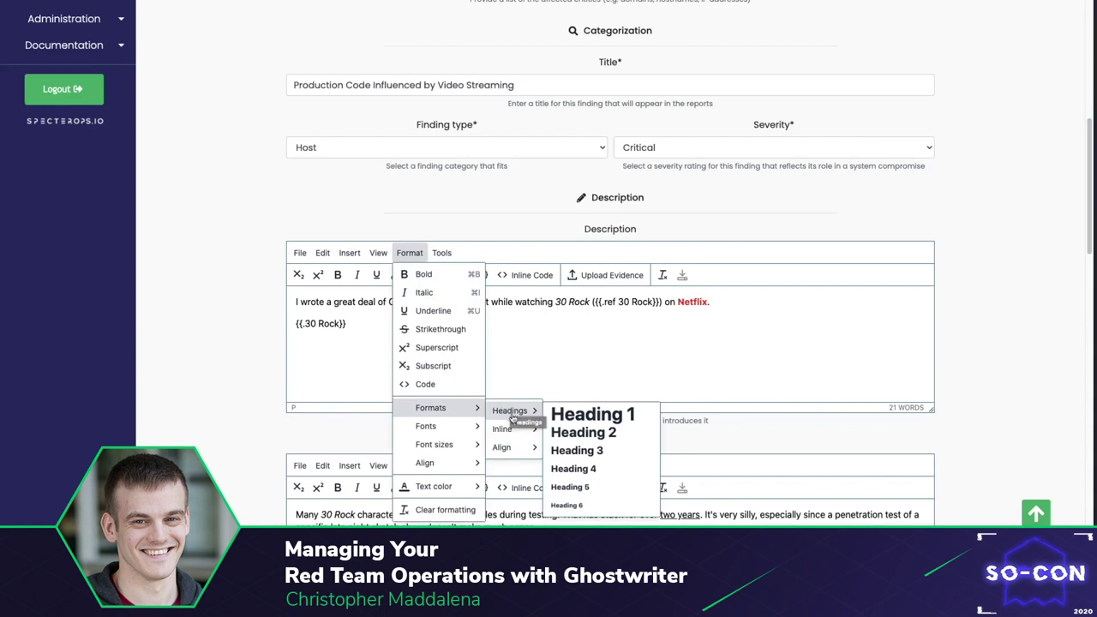
{"action": "mouse_move", "coordinate": [502, 446]}
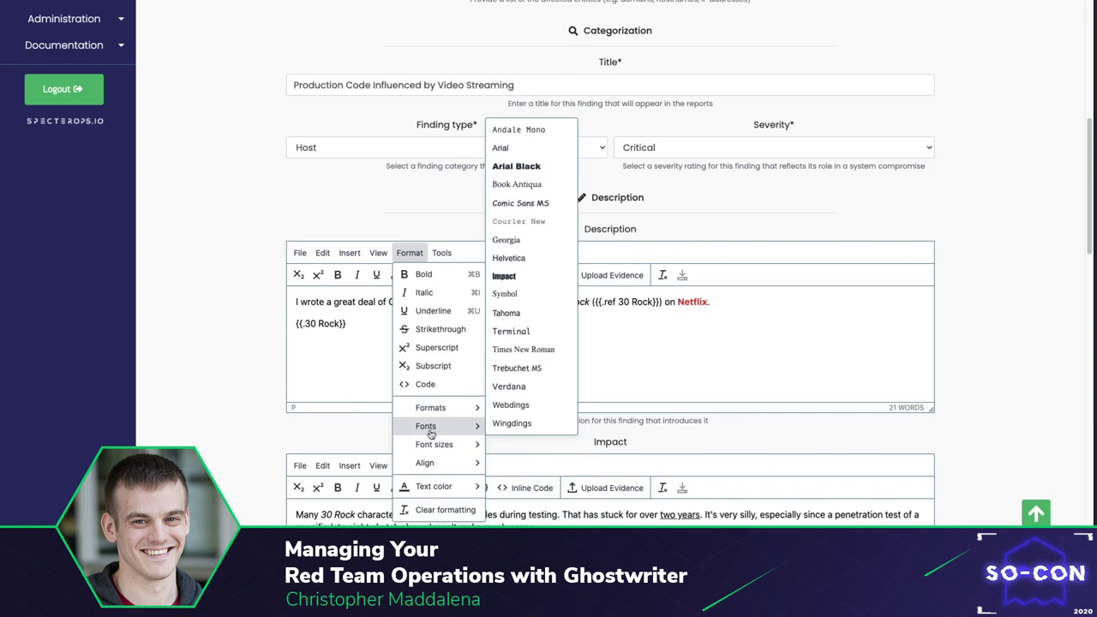
{"action": "left_click", "coordinate": [731, 342]}
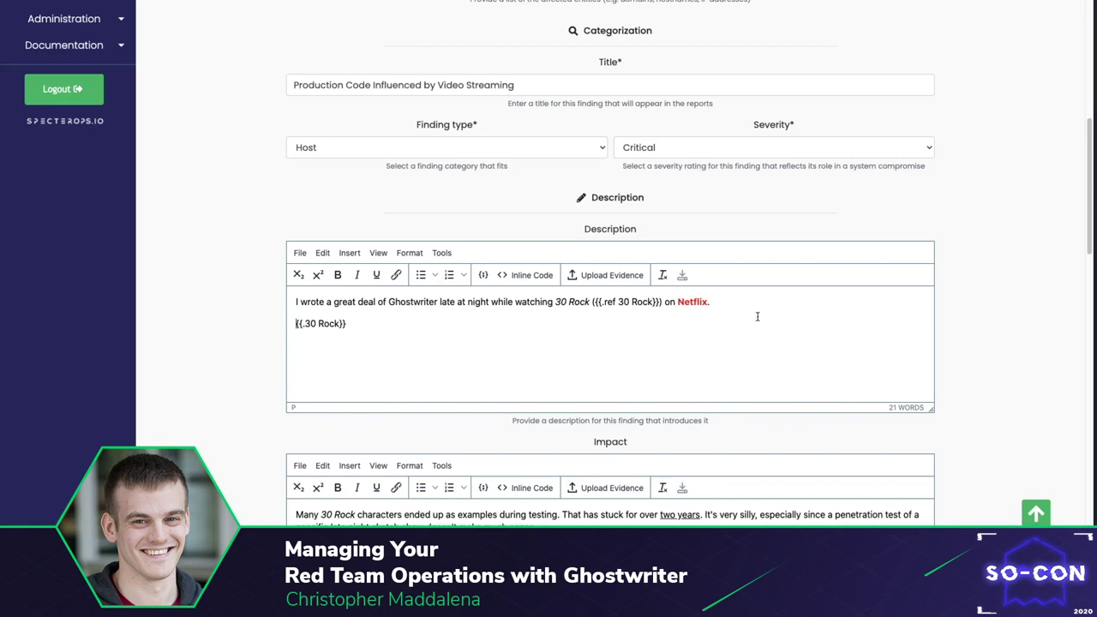
- Examine the 30 Rock evidence reference in the finding's Description text and continue to the Impact text
{"action": "double_click", "coordinate": [610, 302]}
{"action": "left_click", "coordinate": [673, 352]}
{"action": "key", "text": "shift+Home"}
{"action": "left_click", "coordinate": [608, 302]}
{"action": "double_click", "coordinate": [609, 302]}
{"action": "left_click", "coordinate": [593, 302]}
{"action": "scroll", "coordinate": [632, 391], "scroll_direction": "down", "scroll_amount": 3}
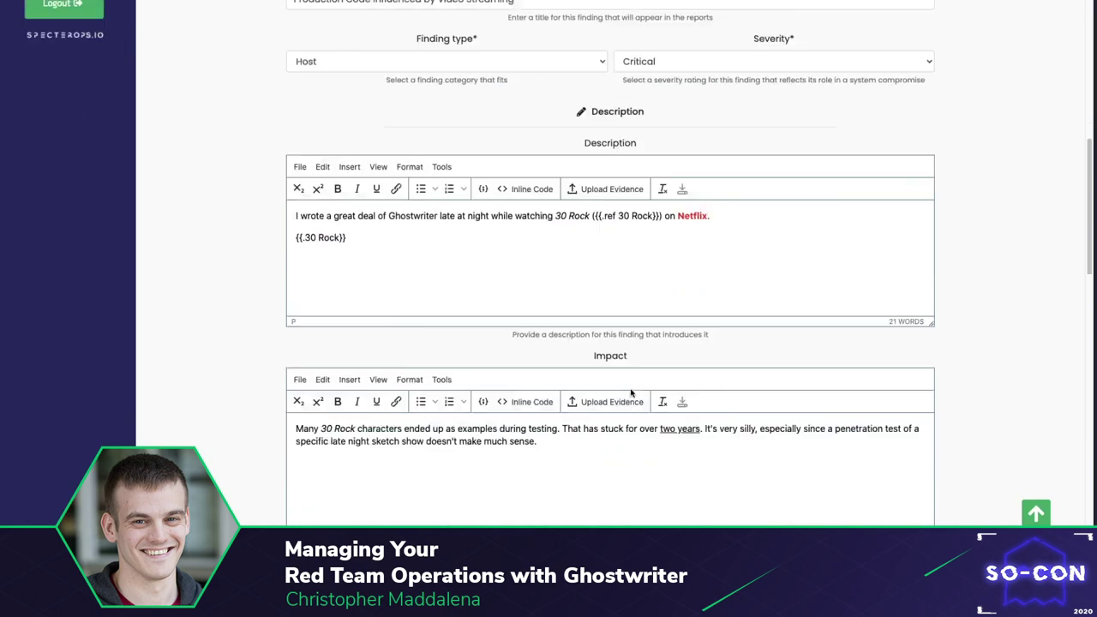
- Save the "Production Code Influenced by Video Streaming" finding and review the report template selections under Generate Reports
{"action": "scroll", "coordinate": [639, 394], "scroll_direction": "down", "scroll_amount": 15}
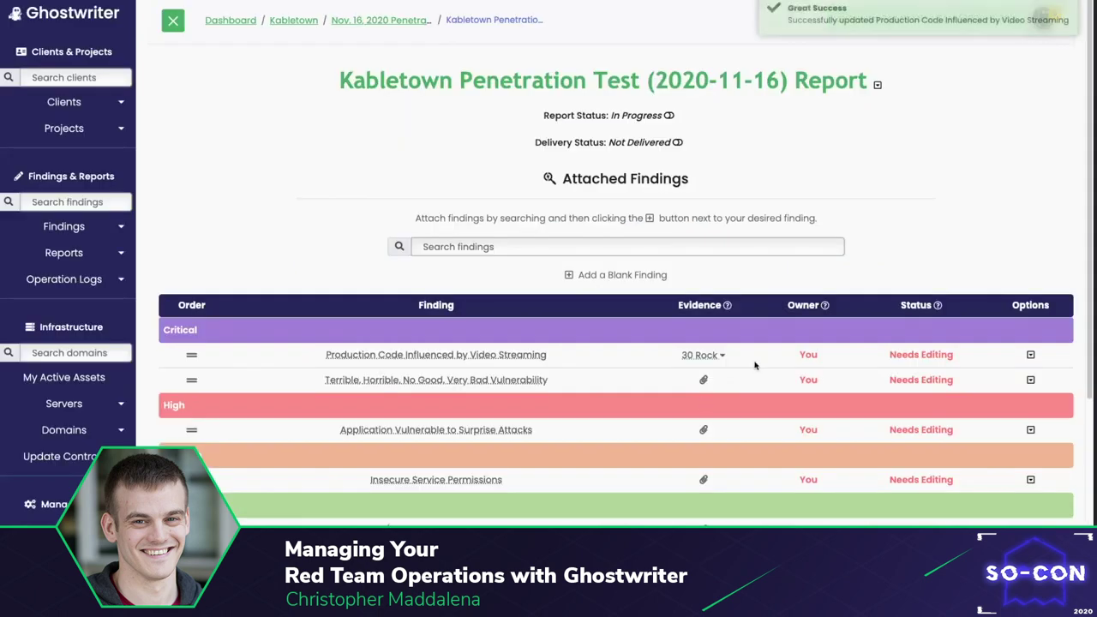
{"action": "scroll", "coordinate": [882, 250], "scroll_direction": "down", "scroll_amount": 3}
{"action": "scroll", "coordinate": [877, 251], "scroll_direction": "down", "scroll_amount": 1}
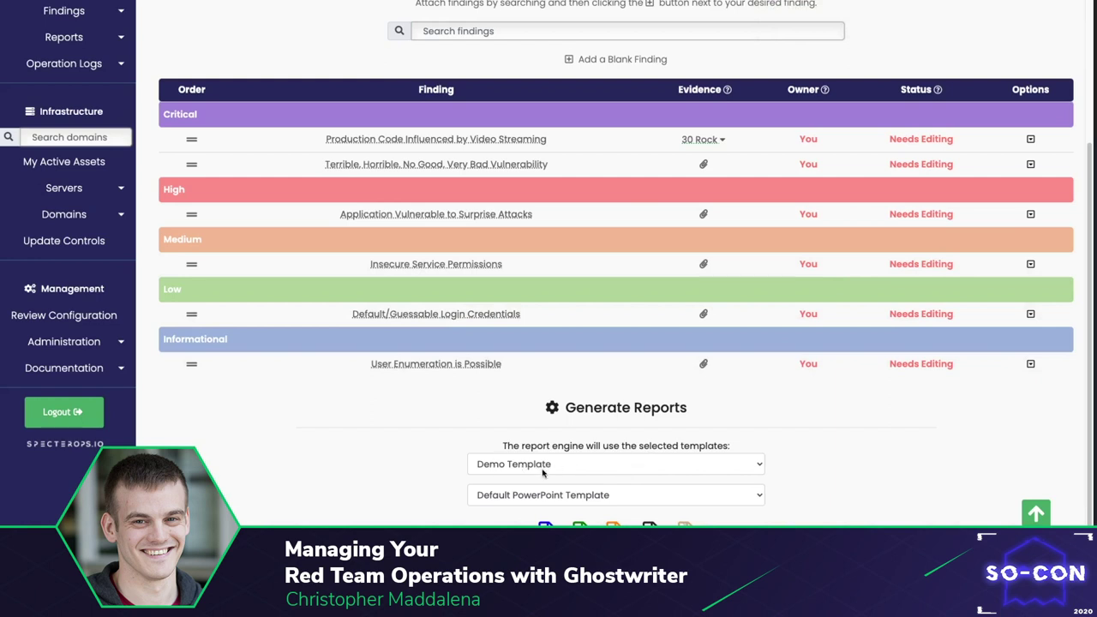
{"action": "scroll", "coordinate": [546, 471], "scroll_direction": "down", "scroll_amount": 1}
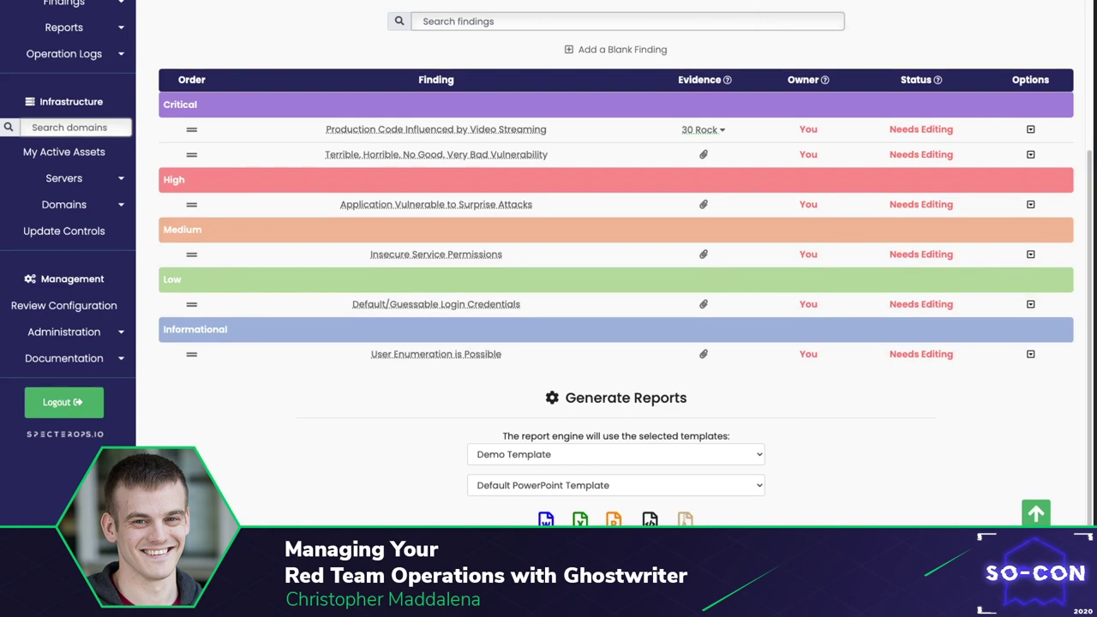
- Switch to the so-con_template document in Word and examine the client, project_type and report_date placeholders on its cover page
{"action": "scroll", "coordinate": [617, 250], "scroll_direction": "up", "scroll_amount": 5}
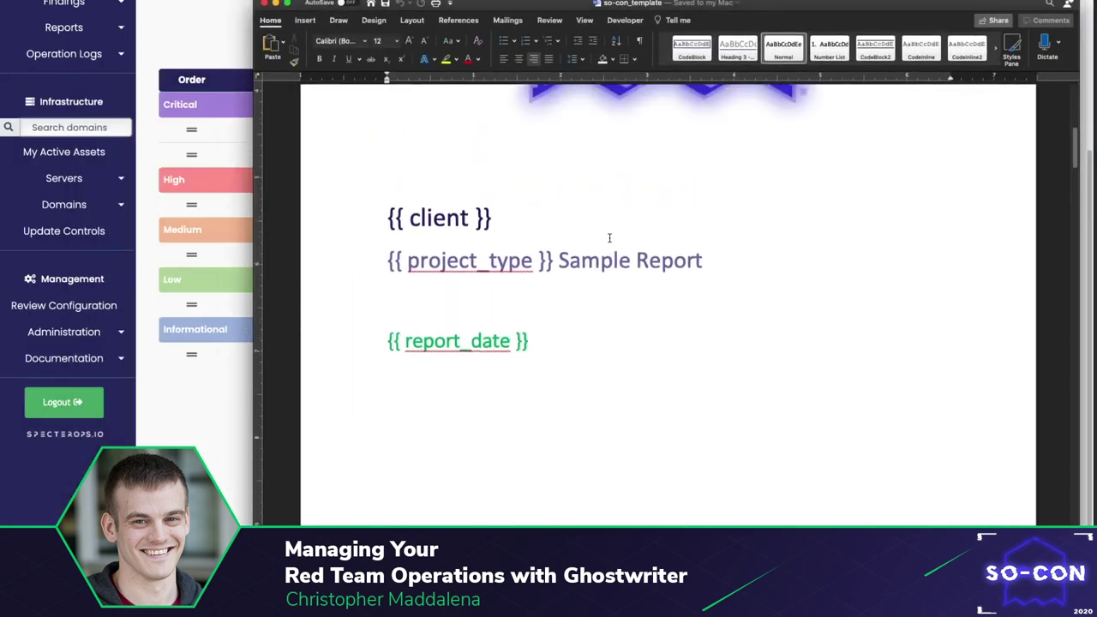
{"action": "scroll", "coordinate": [622, 255], "scroll_direction": "up", "scroll_amount": 3}
{"action": "scroll", "coordinate": [622, 255], "scroll_direction": "down", "scroll_amount": 2}
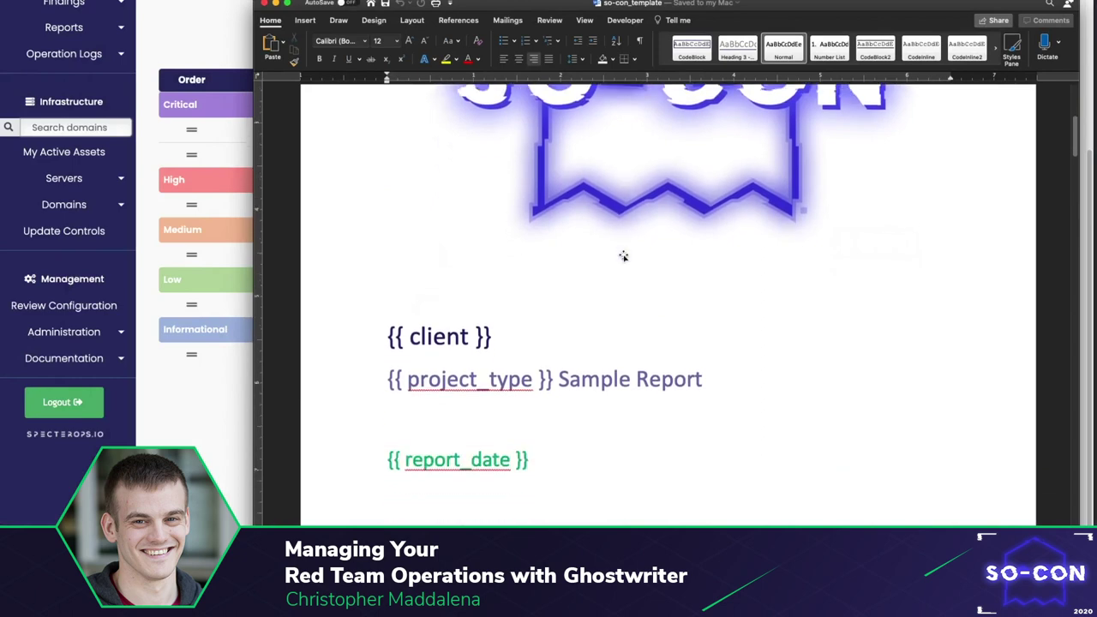
{"action": "left_click_drag", "start_coordinate": [411, 338], "coordinate": [505, 461]}
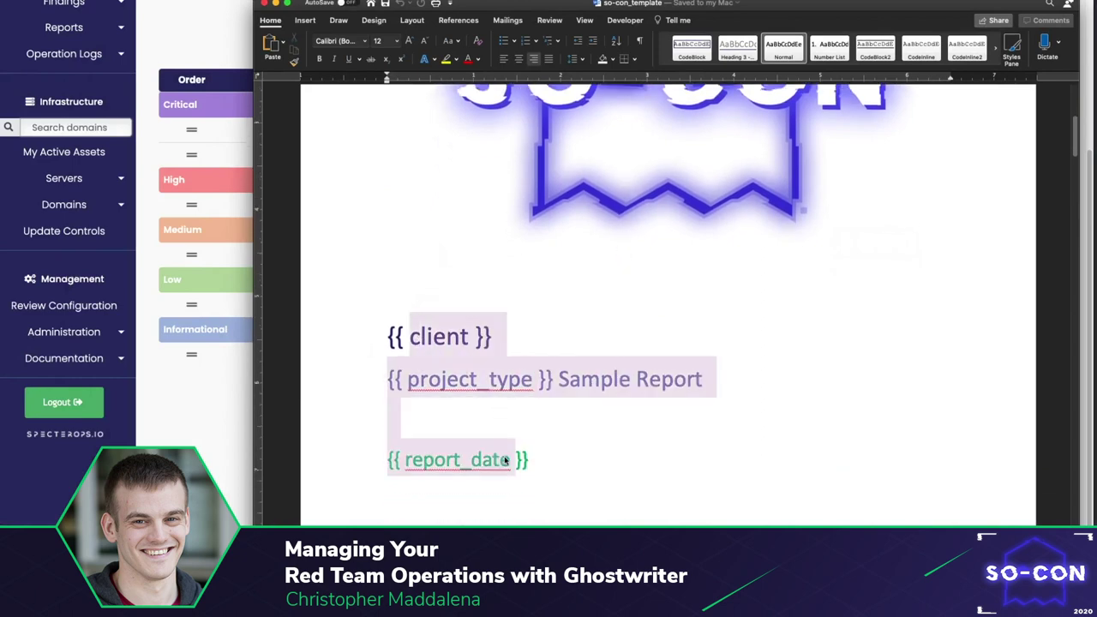
{"action": "left_click", "coordinate": [445, 337]}
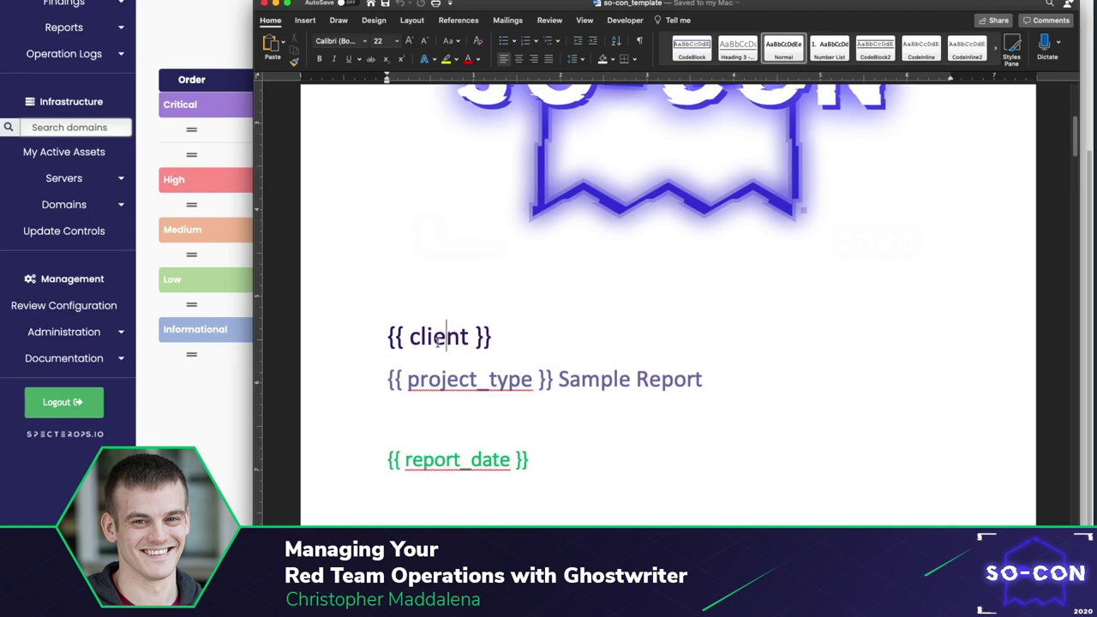
{"action": "double_click", "coordinate": [437, 340]}
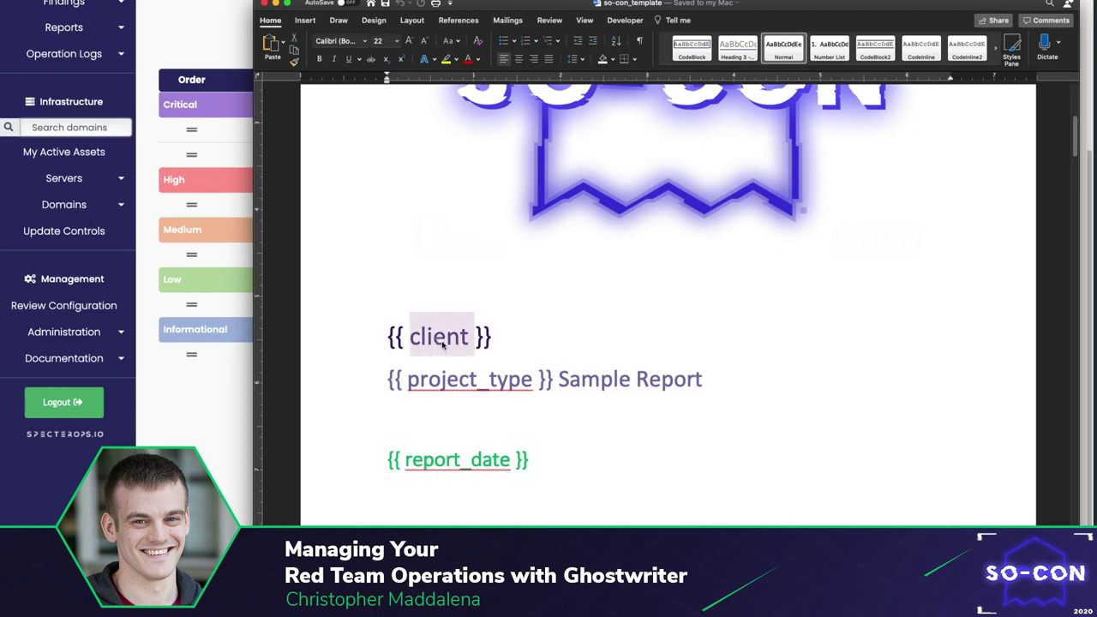
{"action": "left_click", "coordinate": [444, 338]}
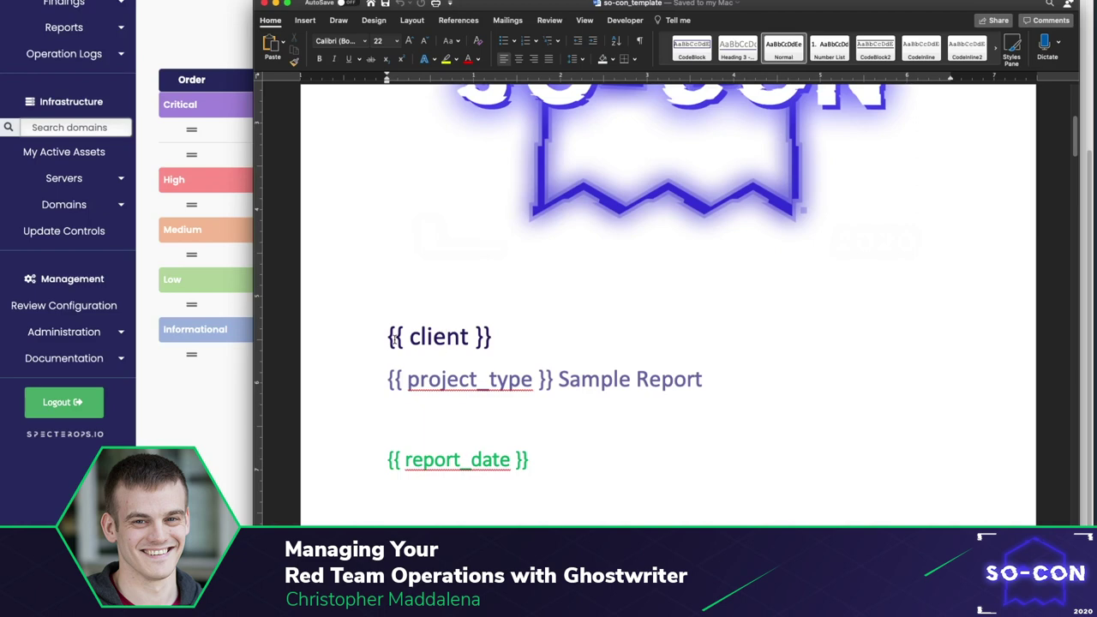
- Go to the template's Executive Summary and highlight the {{ project_start_date }} placeholder in its opening sentence
{"action": "scroll", "coordinate": [511, 340], "scroll_direction": "down", "scroll_amount": 10}
{"action": "scroll", "coordinate": [696, 361], "scroll_direction": "down", "scroll_amount": 3}
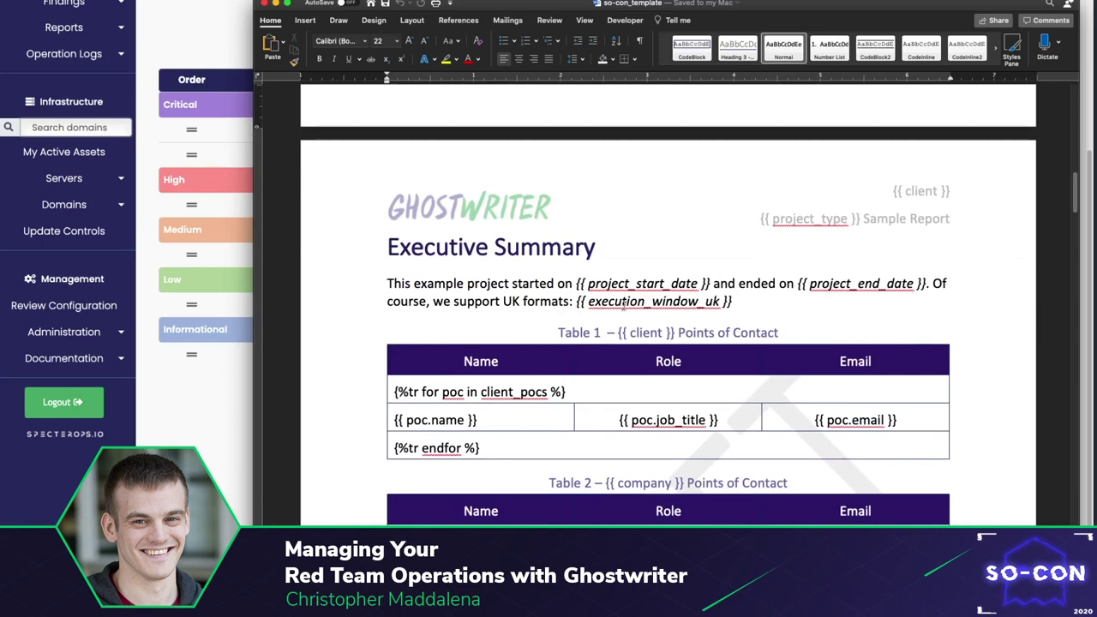
{"action": "left_click_drag", "start_coordinate": [580, 283], "coordinate": [711, 284]}
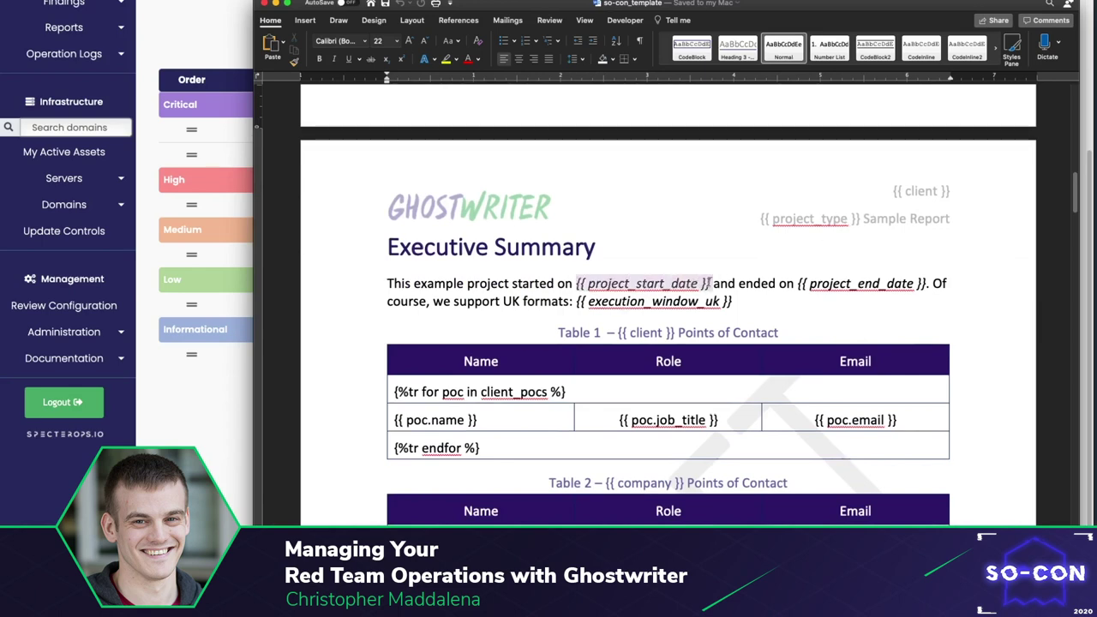